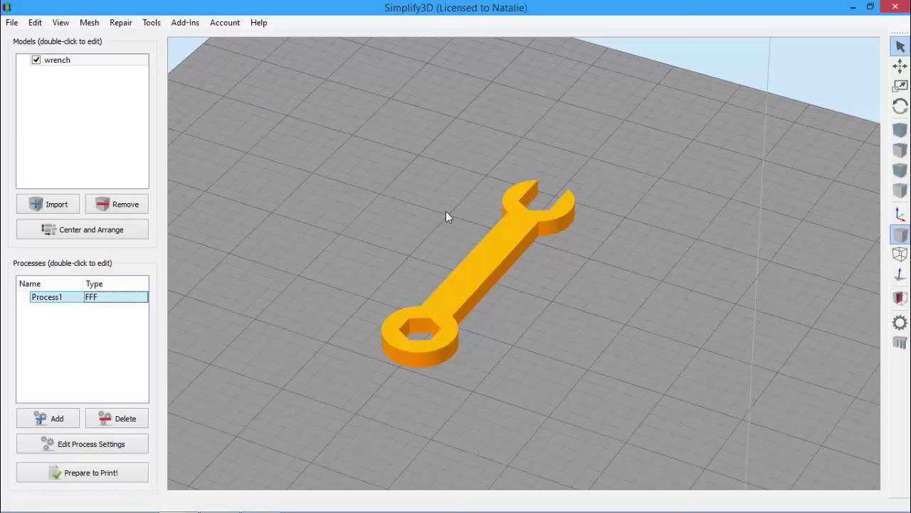
Review the available profiles in Process1's settings, then close the settings without changes.
{"action": "double_click", "coordinate": [99, 299]}
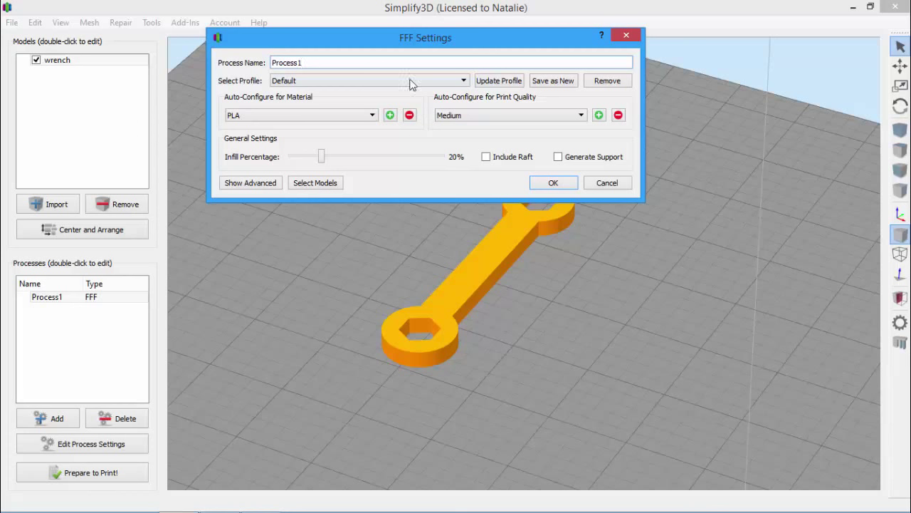
{"action": "left_click", "coordinate": [398, 82]}
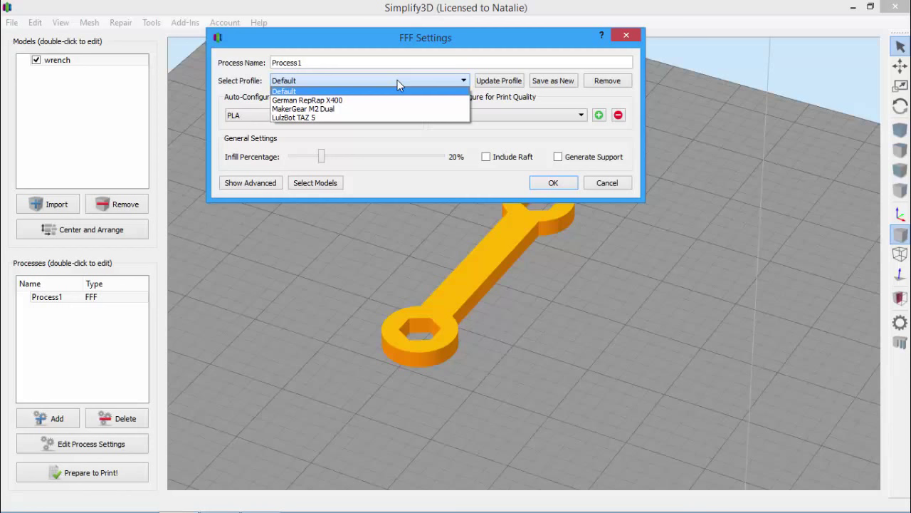
{"action": "left_click", "coordinate": [563, 183]}
{"action": "left_click", "coordinate": [559, 183]}
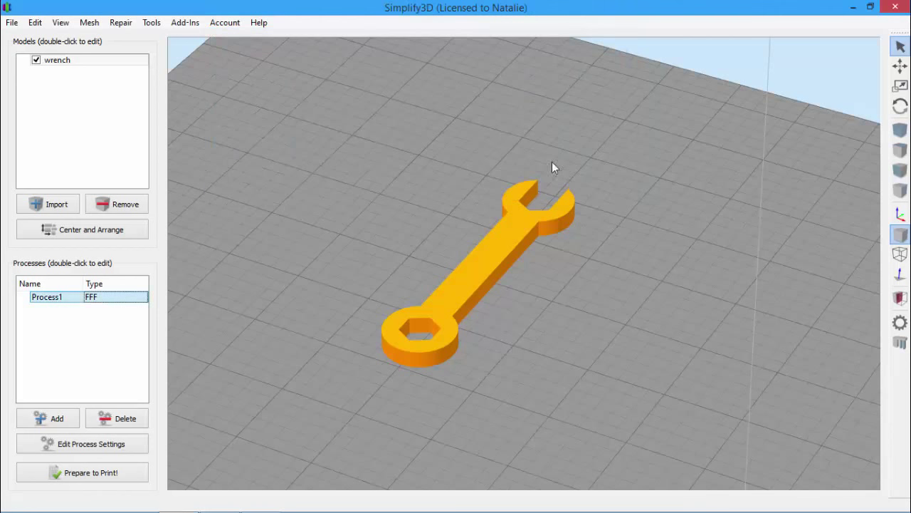
In the Configuration Assistant, select the Leapfrog Creatr Single printer and advance to the final page.
{"action": "left_click", "coordinate": [259, 23]}
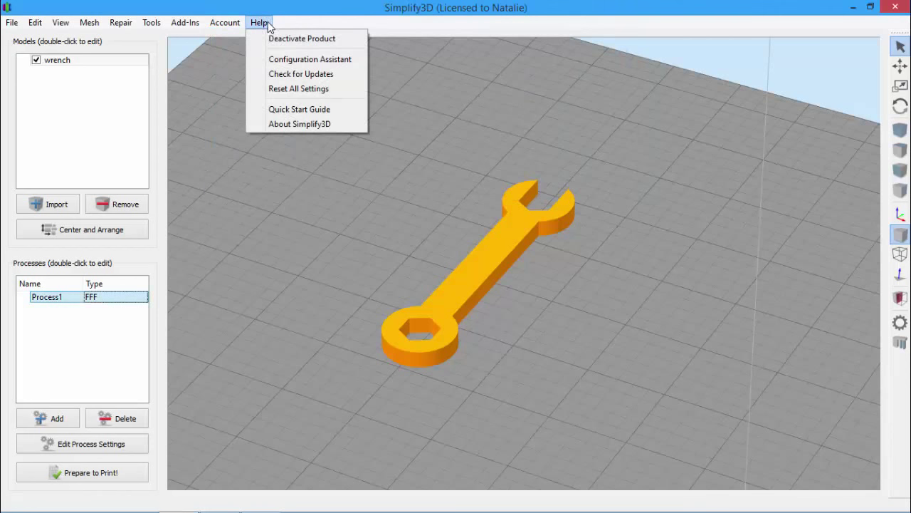
{"action": "left_click", "coordinate": [260, 61]}
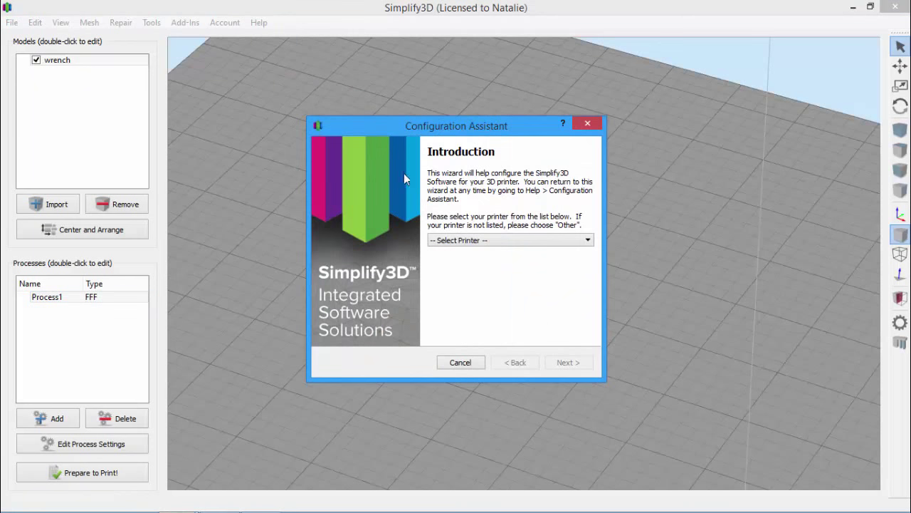
{"action": "left_click", "coordinate": [459, 240]}
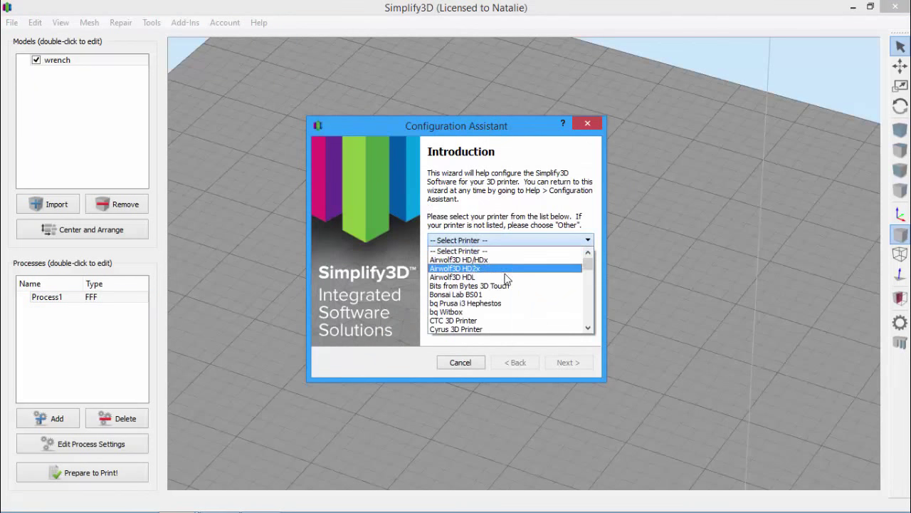
{"action": "mouse_move", "coordinate": [591, 269]}
{"action": "left_mouse_down"}
{"action": "mouse_move", "coordinate": [596, 320]}
{"action": "mouse_move", "coordinate": [587, 278]}
{"action": "left_mouse_up"}
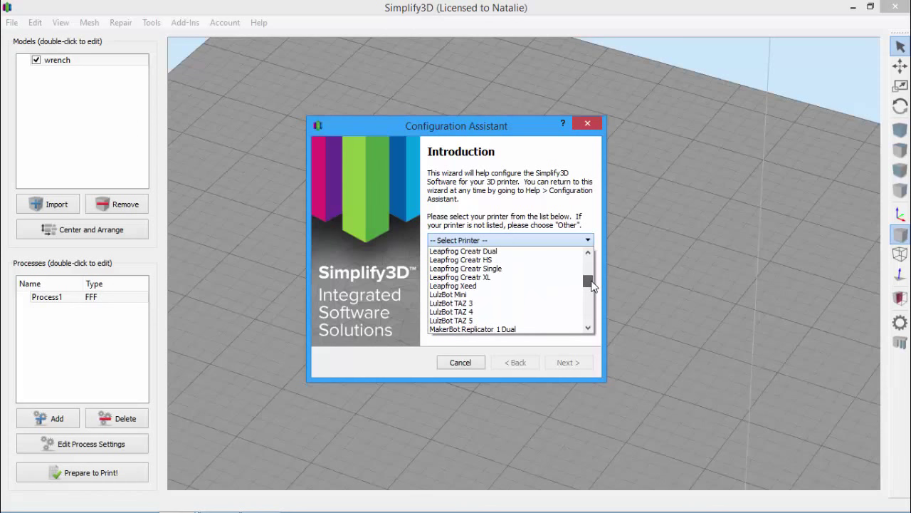
{"action": "left_click", "coordinate": [540, 268]}
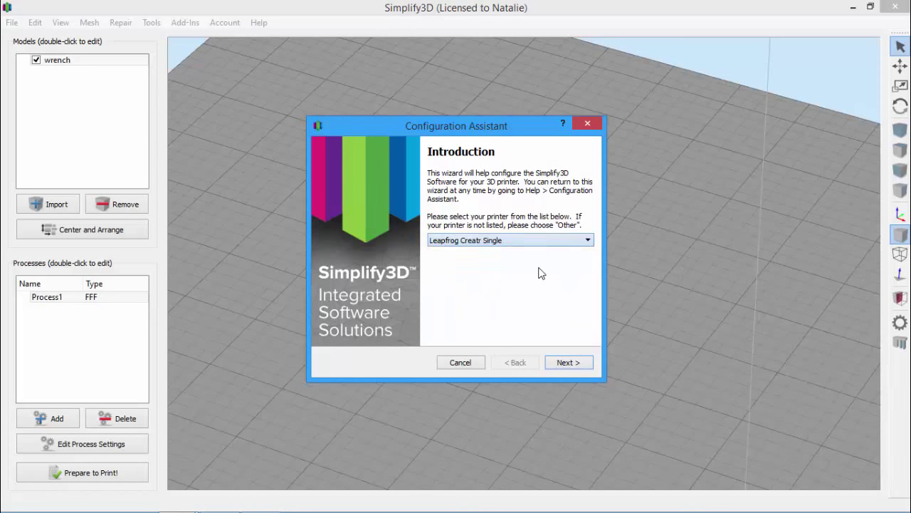
{"action": "left_click", "coordinate": [571, 362]}
Finish setup, centre the wrench, and raise Process1's infill to 40% on the Leapfrog Creatr Single profile.
{"action": "left_click", "coordinate": [569, 363]}
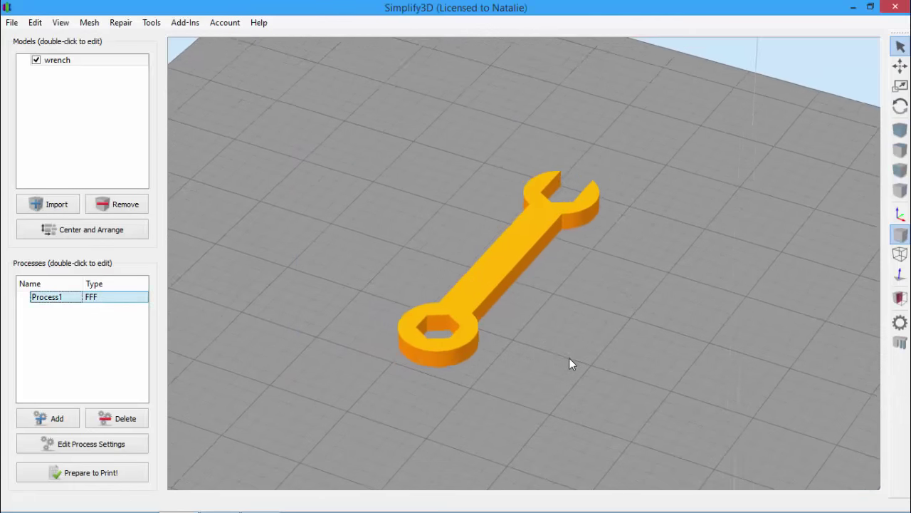
{"action": "left_click", "coordinate": [118, 230]}
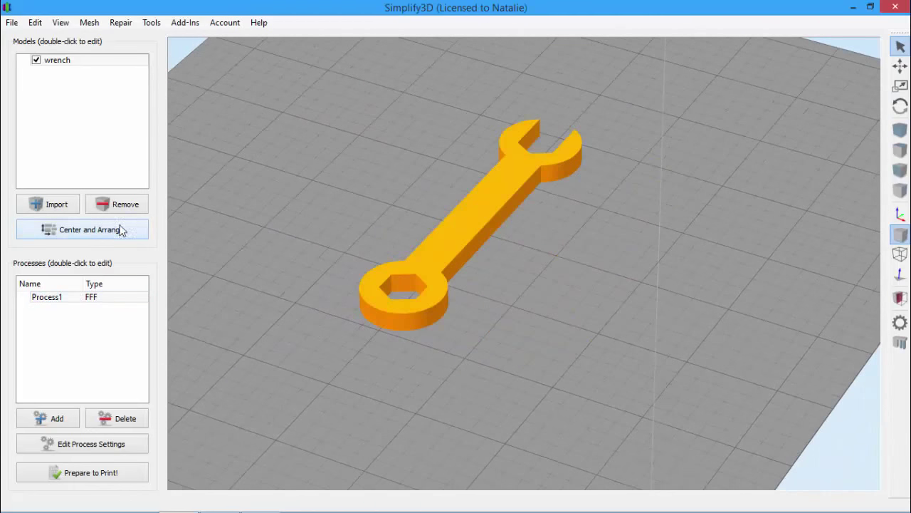
{"action": "left_click", "coordinate": [101, 447]}
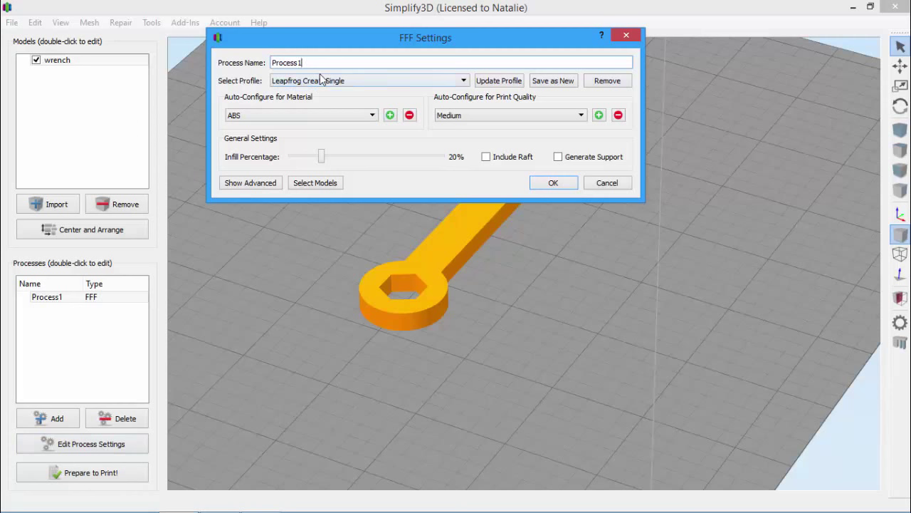
{"action": "left_click", "coordinate": [378, 83]}
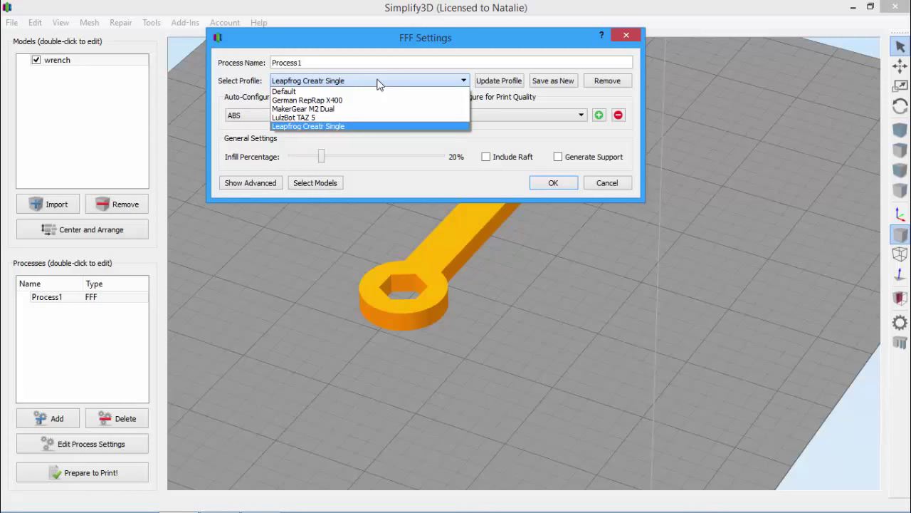
{"action": "left_click", "coordinate": [378, 83]}
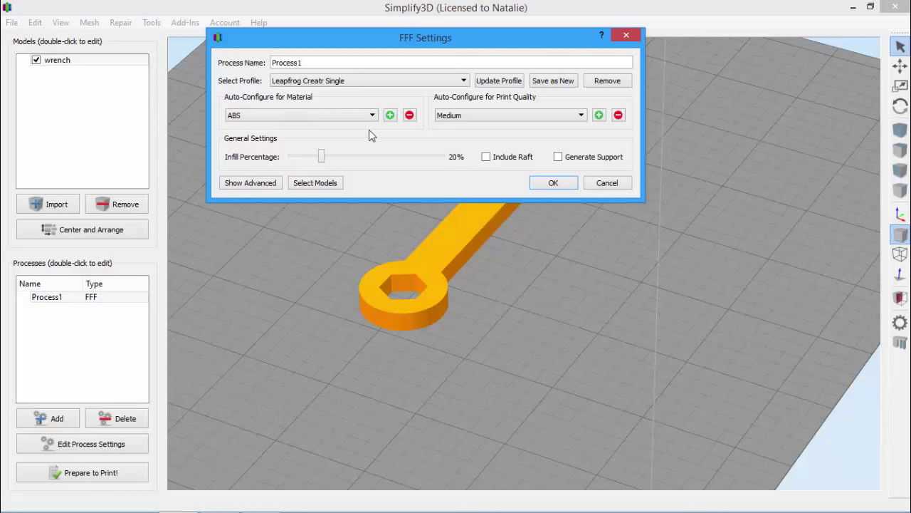
{"action": "left_click_drag", "start_coordinate": [321, 156], "coordinate": [356, 159]}
{"action": "left_click", "coordinate": [554, 183]}
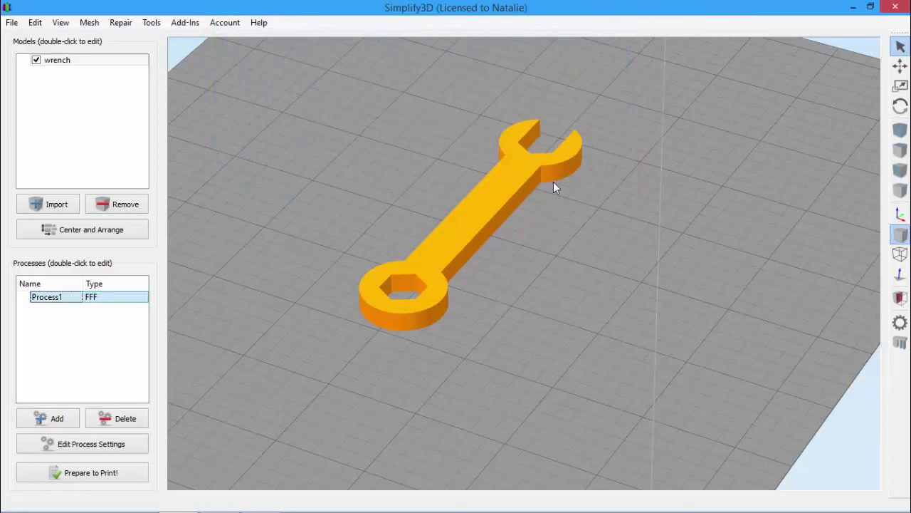
{"action": "left_click", "coordinate": [113, 474]}
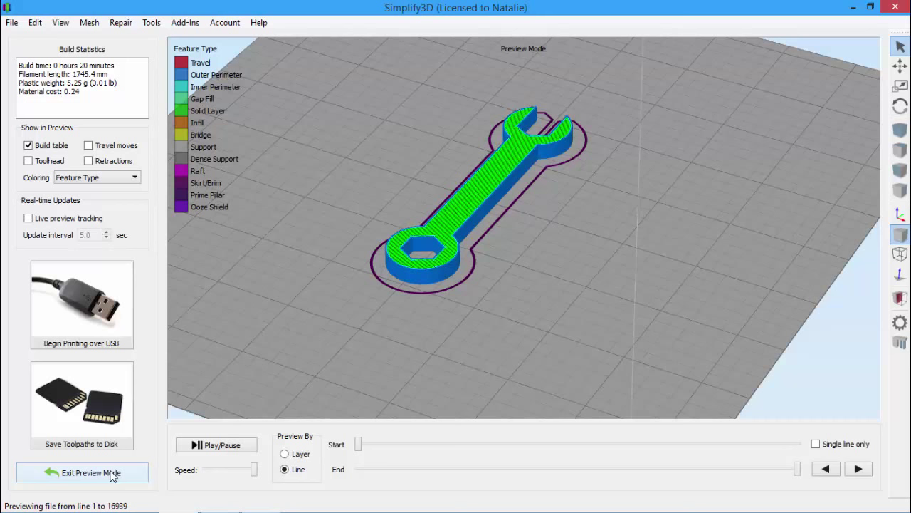
{"action": "left_click", "coordinate": [112, 474]}
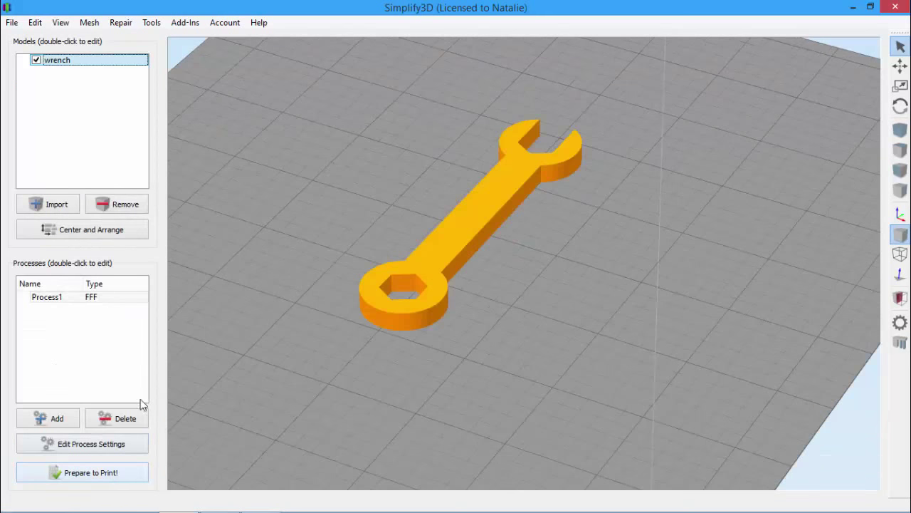
Save Process1's ABS, 40% infill settings as a new profile called 'Leapfrog 40% Infill'.
{"action": "left_click", "coordinate": [101, 446]}
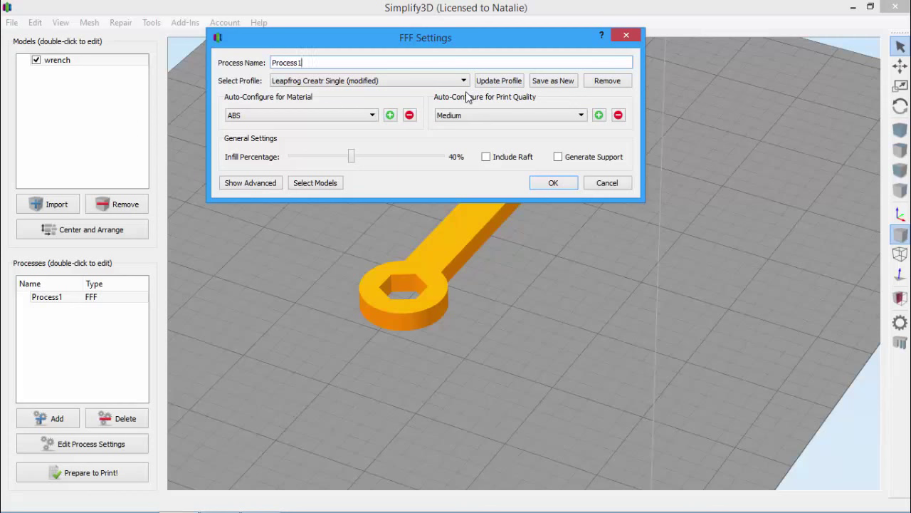
{"action": "left_click", "coordinate": [547, 82]}
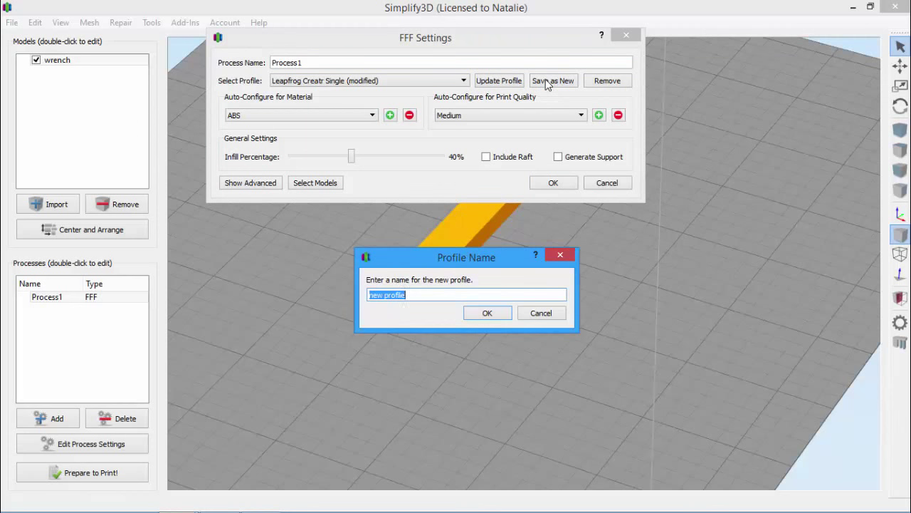
{"action": "type", "text": "Leapfrog 40% Infill"}
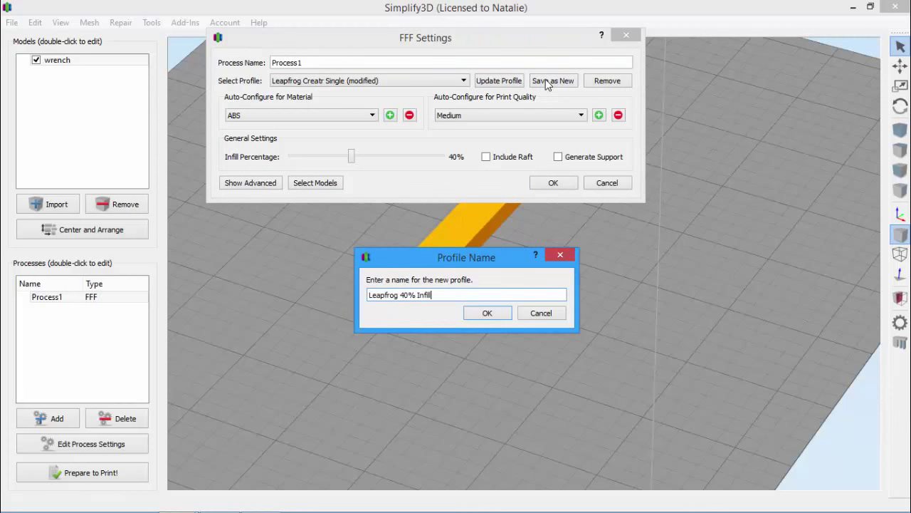
{"action": "left_click", "coordinate": [493, 313]}
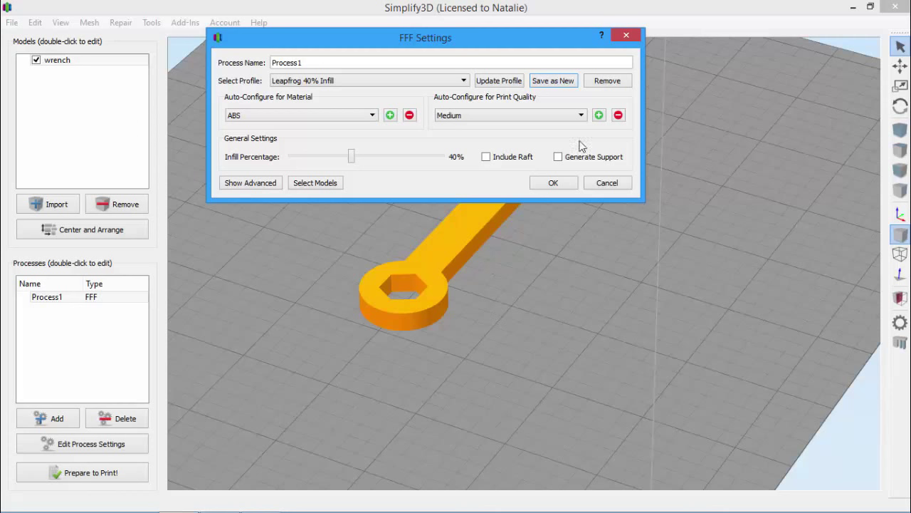
Remove the LulzBot TAZ 5 and Leapfrog 40% Infill profiles, verify the remaining list, and close the settings.
{"action": "left_click", "coordinate": [618, 82]}
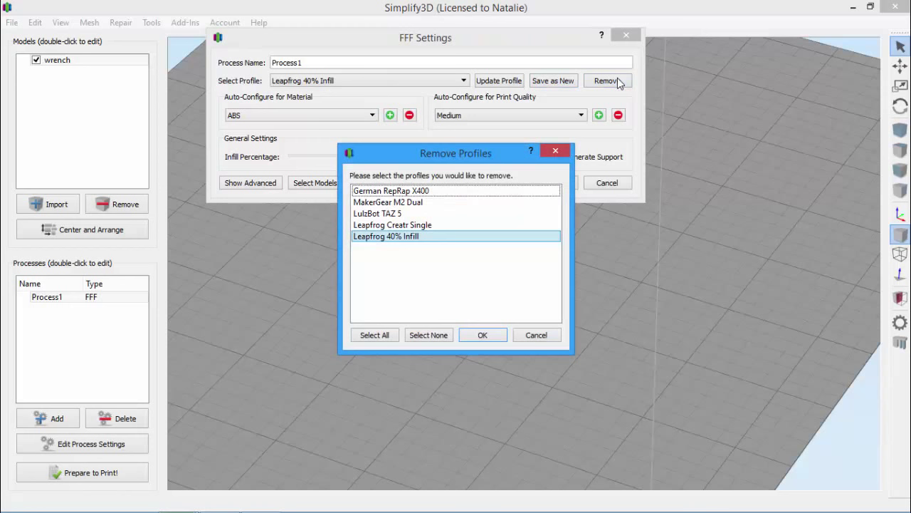
{"action": "left_click", "coordinate": [407, 214]}
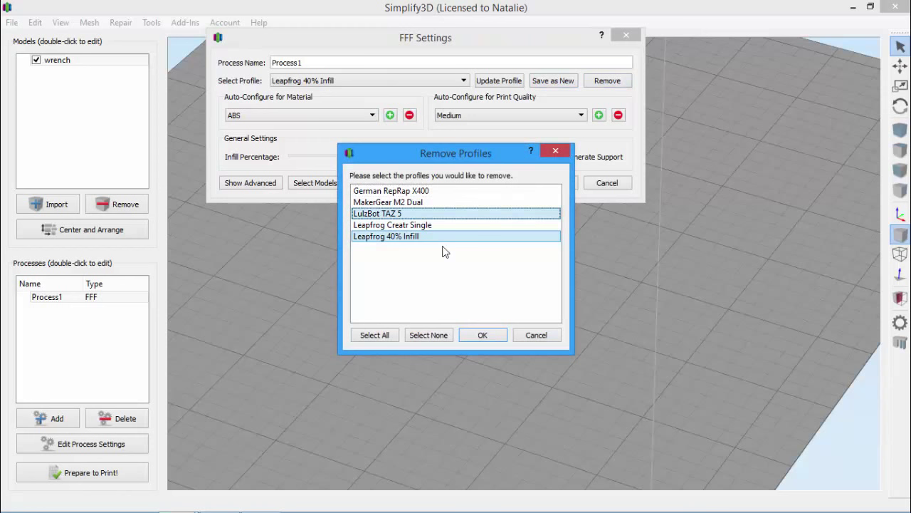
{"action": "left_click", "coordinate": [484, 336]}
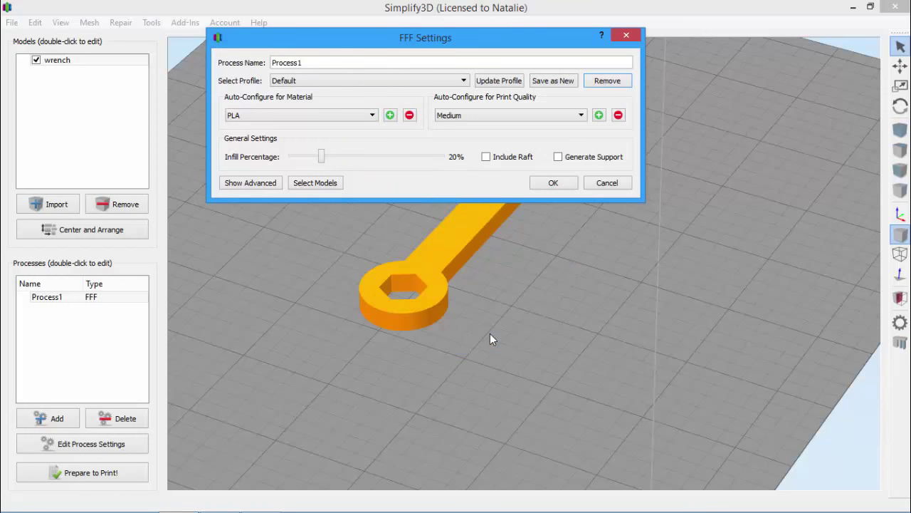
{"action": "left_click", "coordinate": [439, 81]}
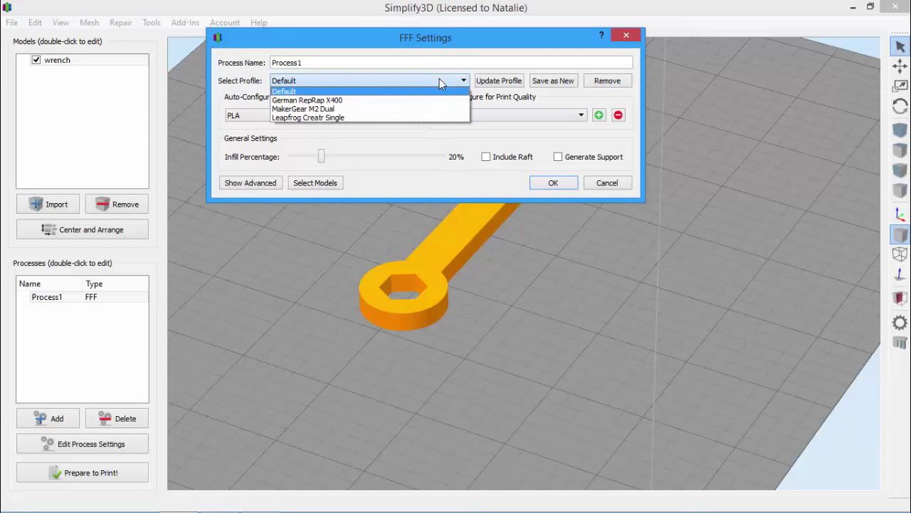
{"action": "left_click", "coordinate": [560, 184]}
{"action": "left_click", "coordinate": [561, 184]}
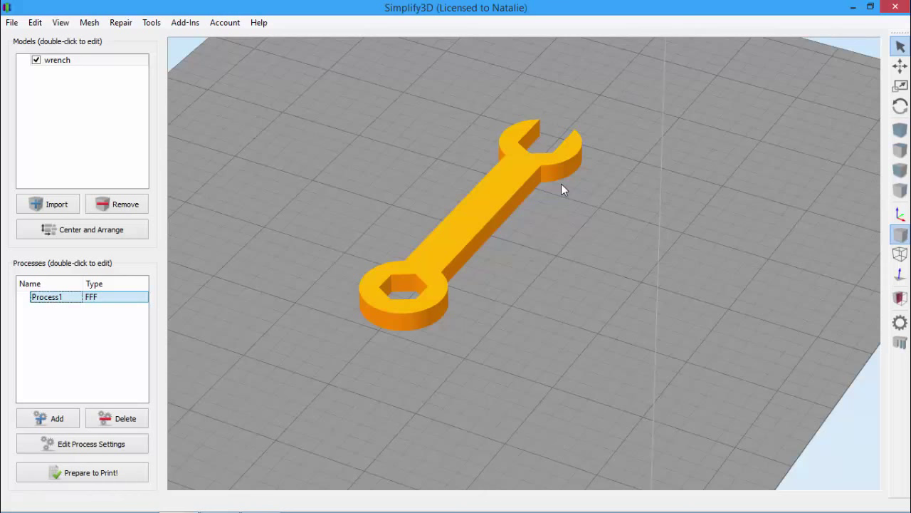
{"action": "left_click", "coordinate": [11, 23]}
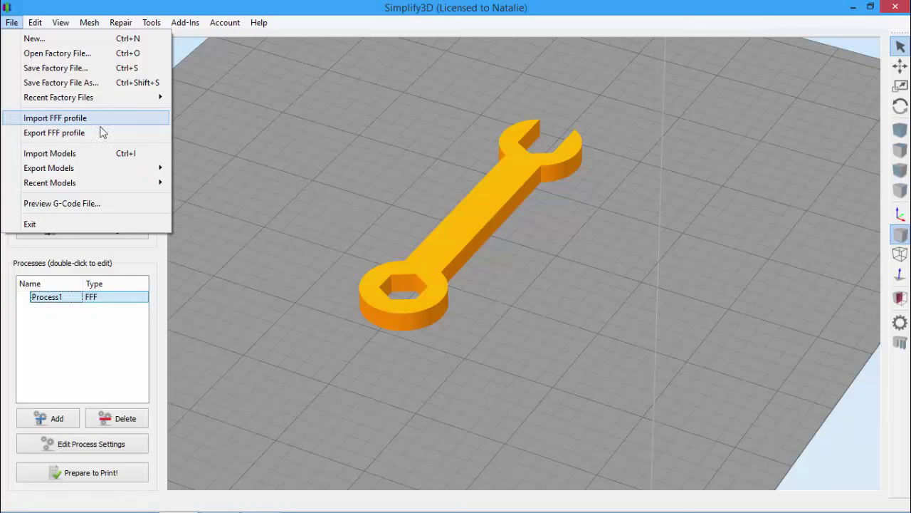
{"action": "left_click", "coordinate": [302, 178]}
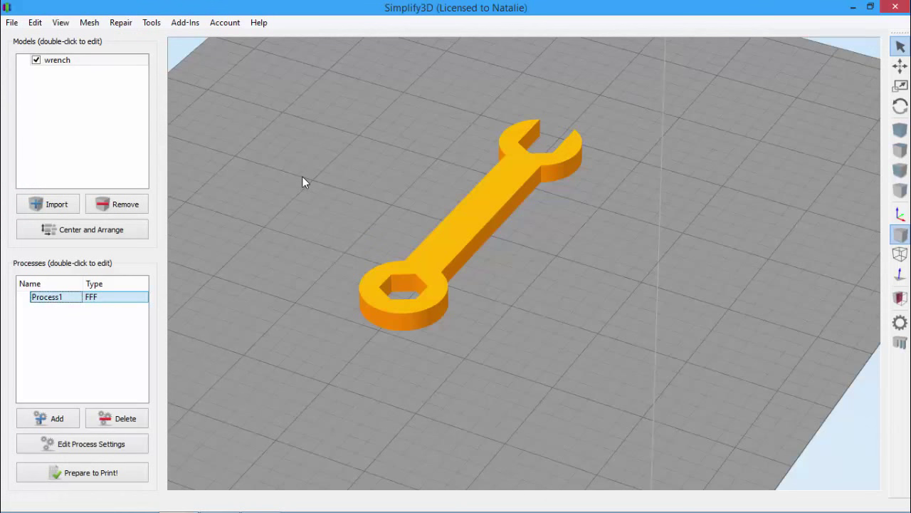
{"action": "left_click", "coordinate": [259, 23]}
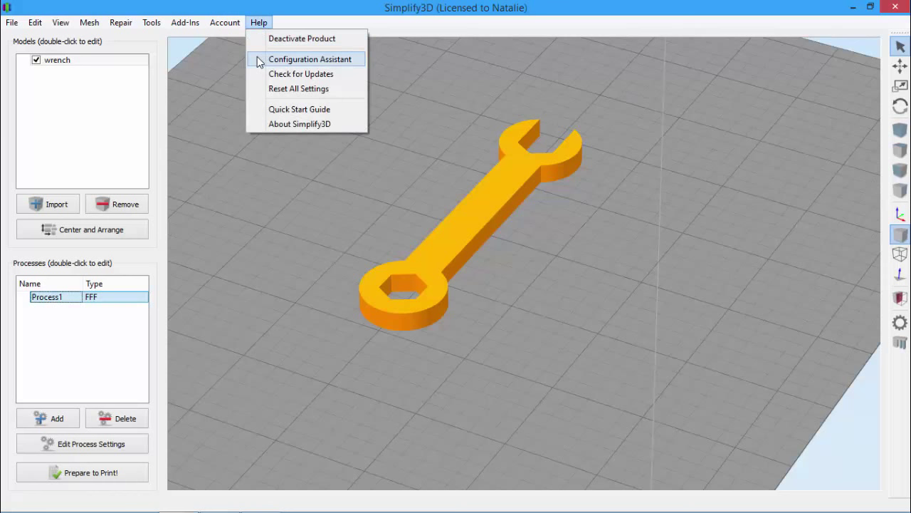
{"action": "left_click", "coordinate": [233, 136]}
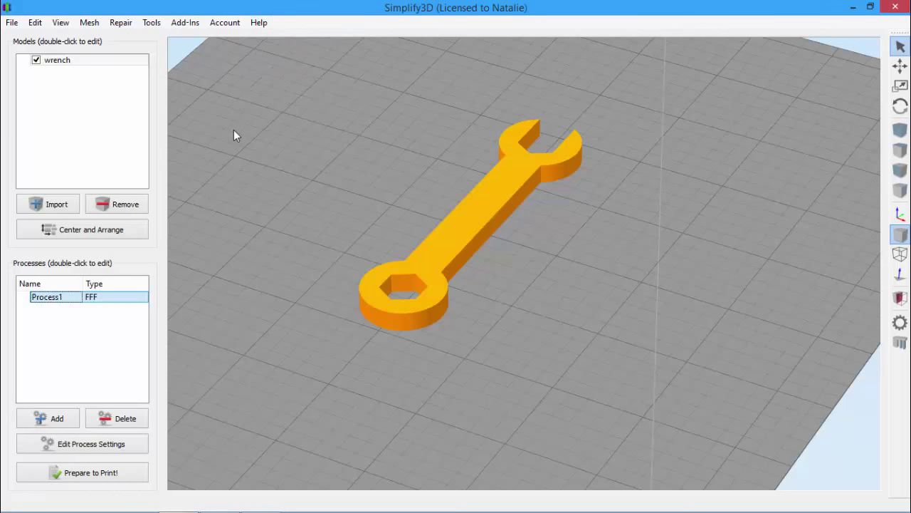